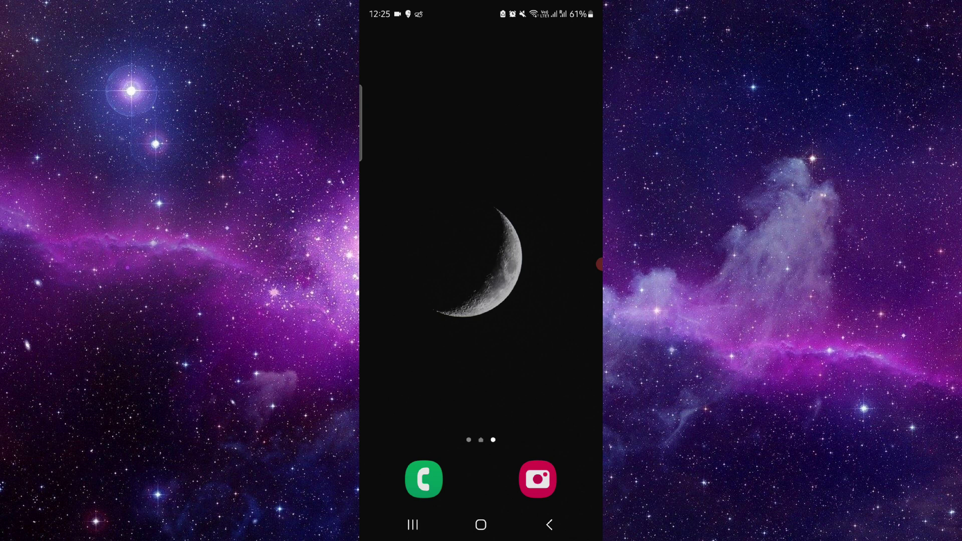
Reopen the chipotle.com browser card from Recent apps to show the Chicken Al Pastor promotion
click(413, 525)
click(482, 241)
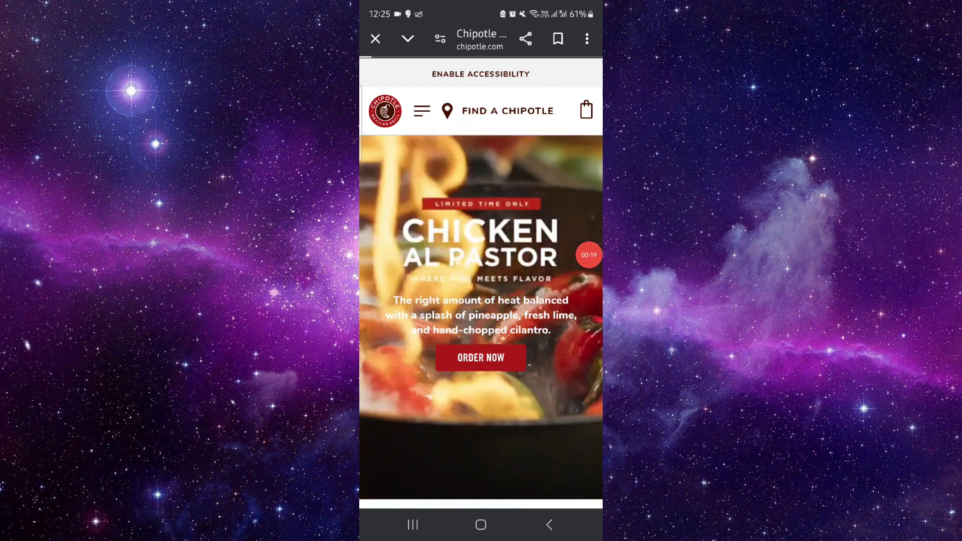
click(422, 111)
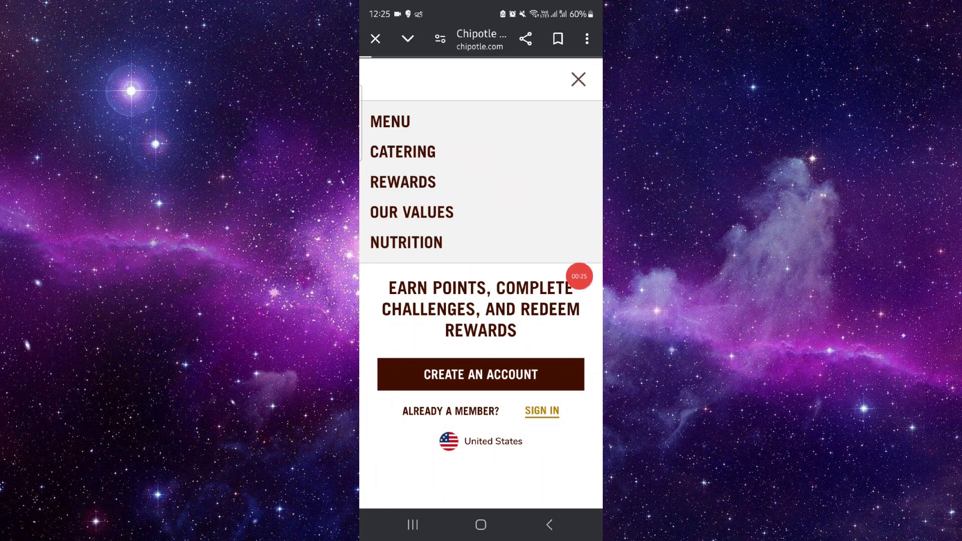
mouse_move(599, 256)
mouse_down()
mouse_move(580, 272)
mouse_move(546, 215)
mouse_move(579, 234)
mouse_up()
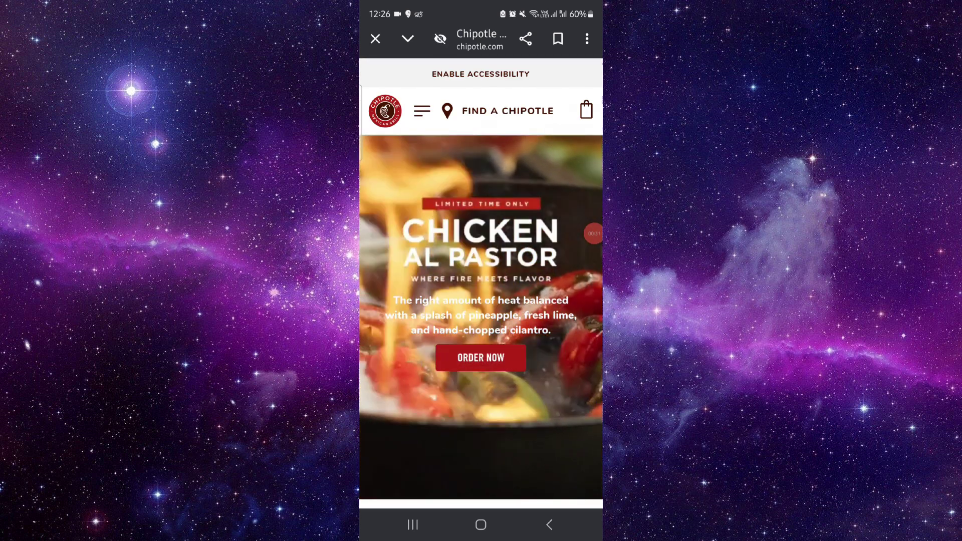
Leave the Chipotle browser page and return to the first home screen page
click(481, 525)
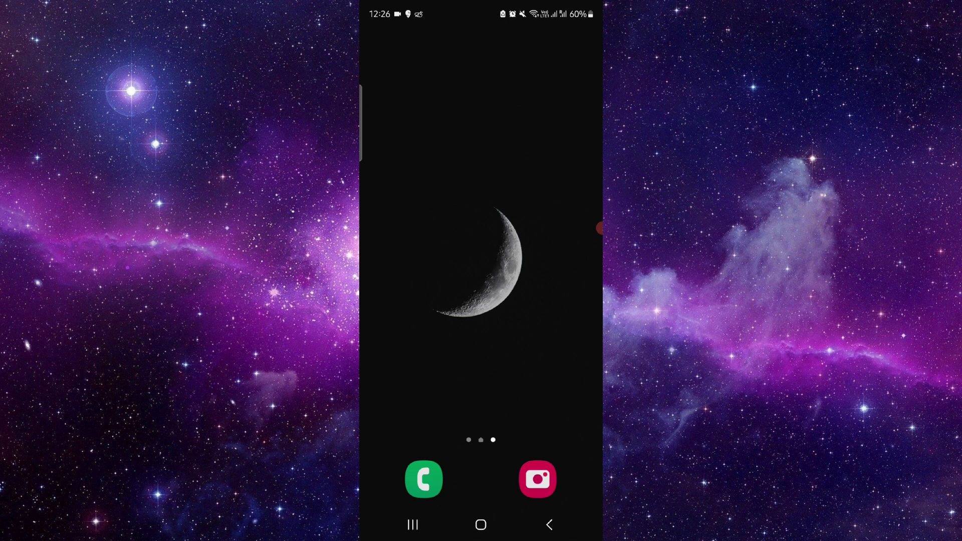
drag(406, 301, 571, 301)
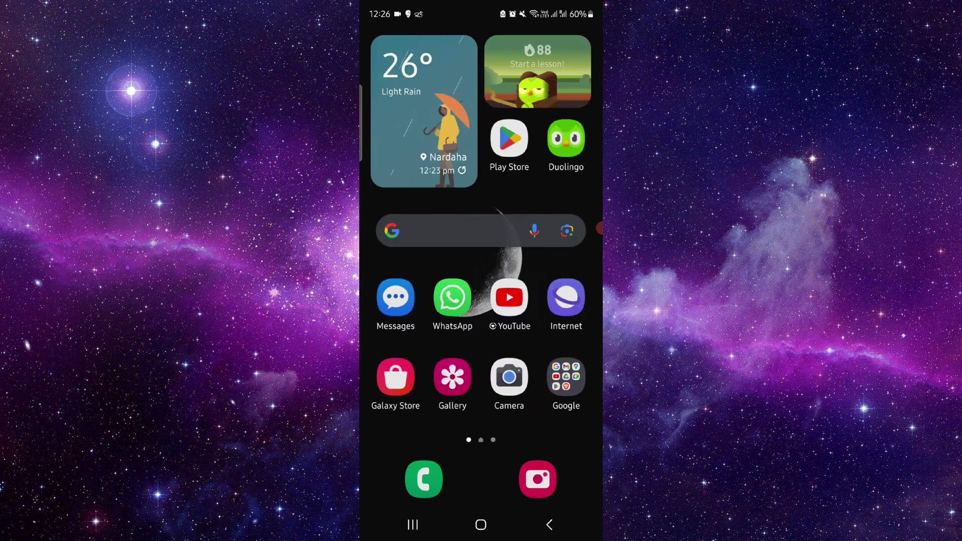